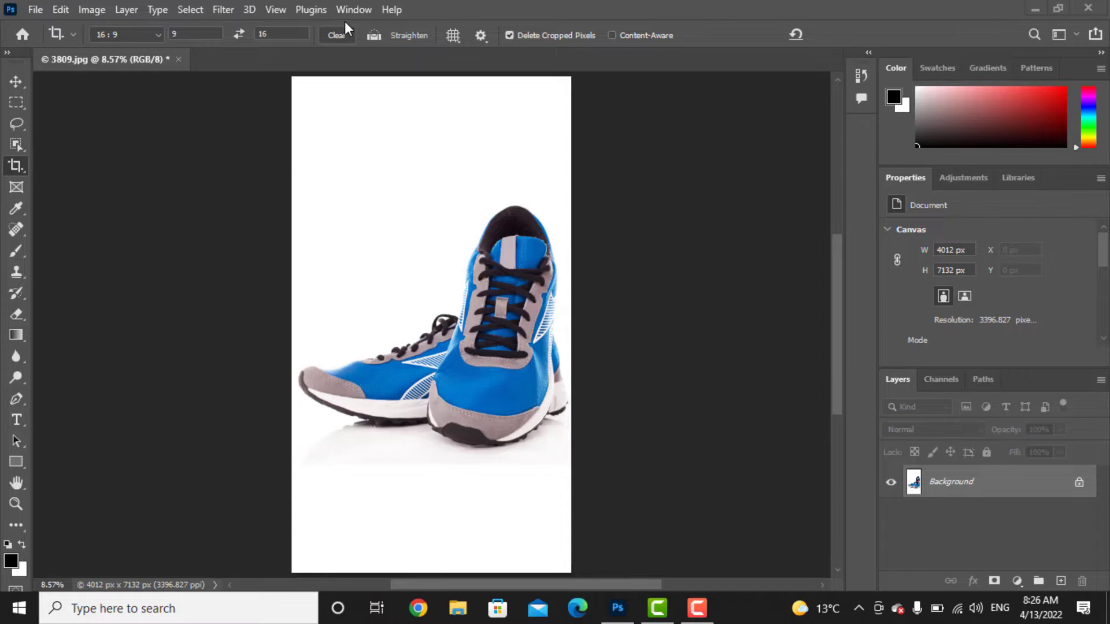
Save the panel layout as a new workspace named Shorts, replacing the existing Shorts workspace.
click(345, 9)
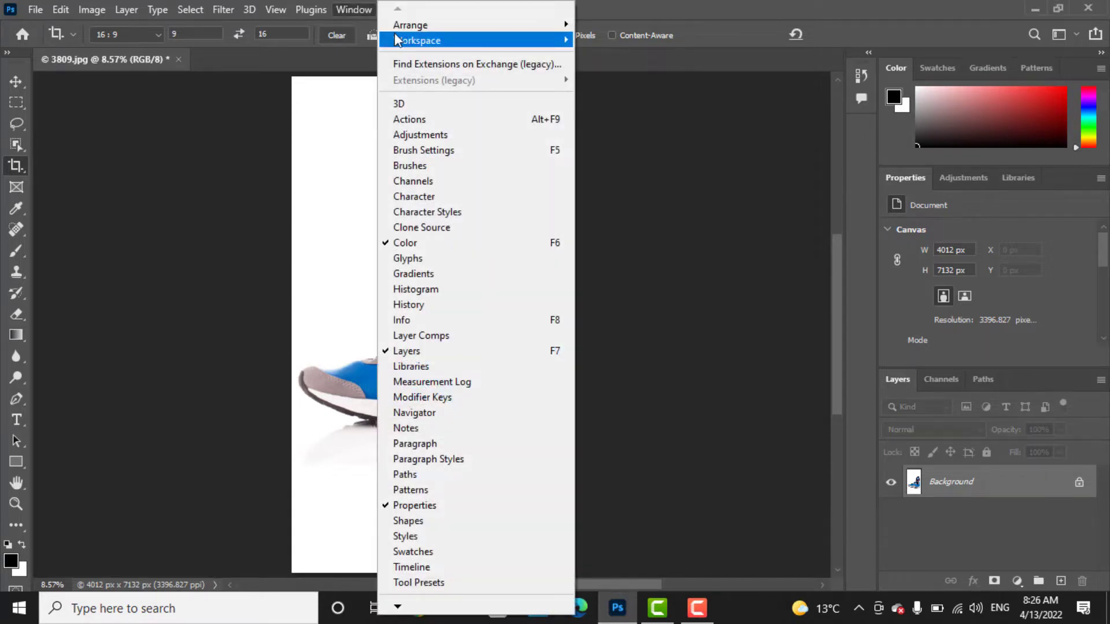
mouse_move(417, 41)
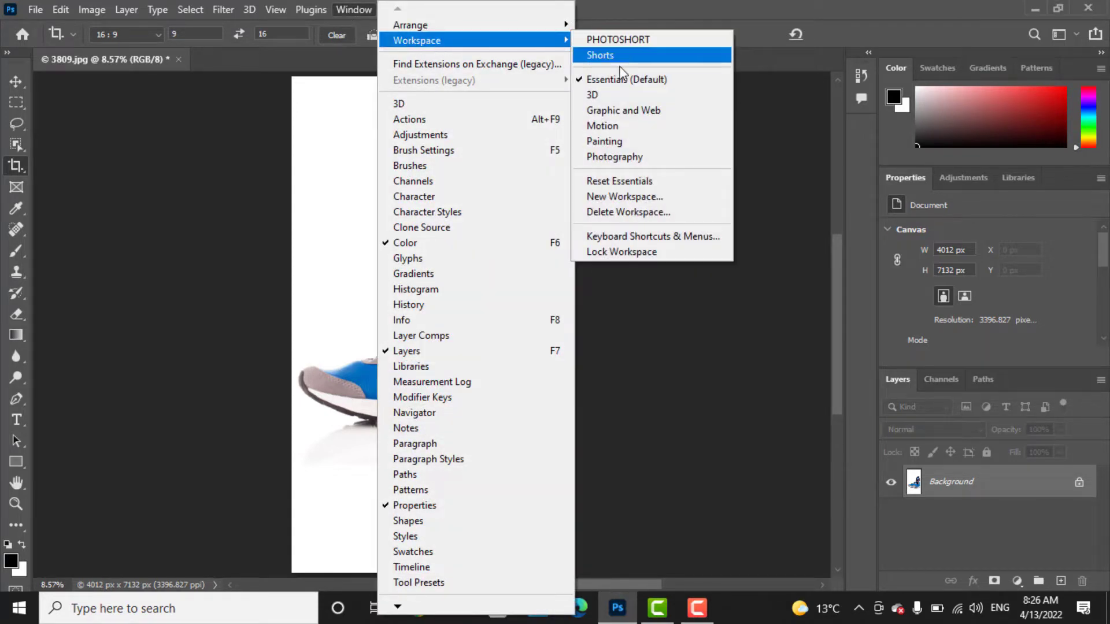
click(638, 198)
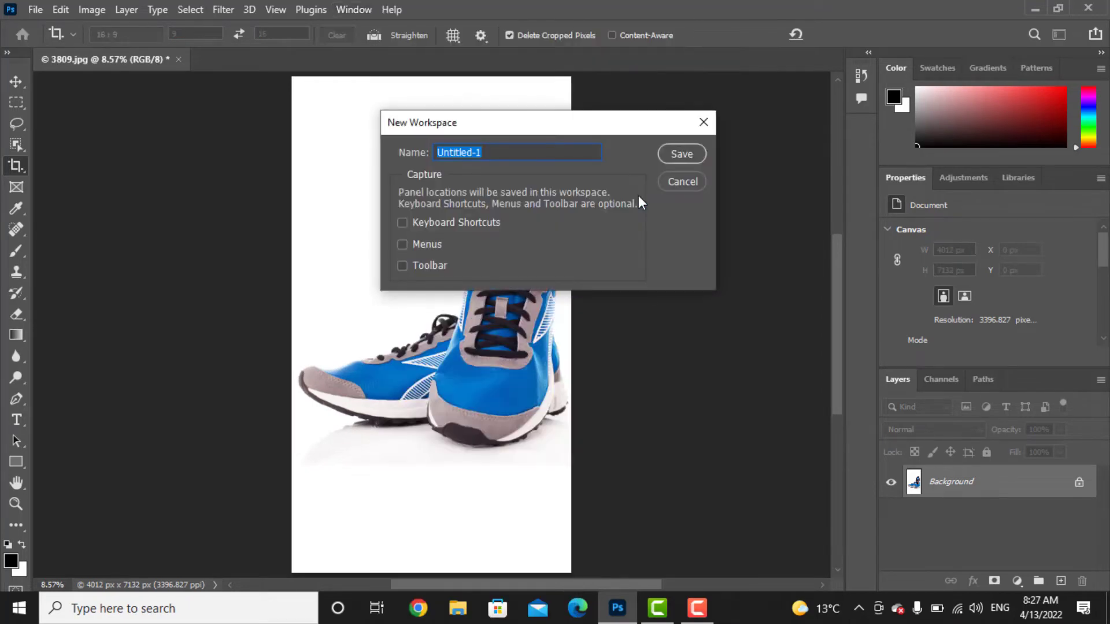
text(Shorts)
click(682, 153)
click(505, 240)
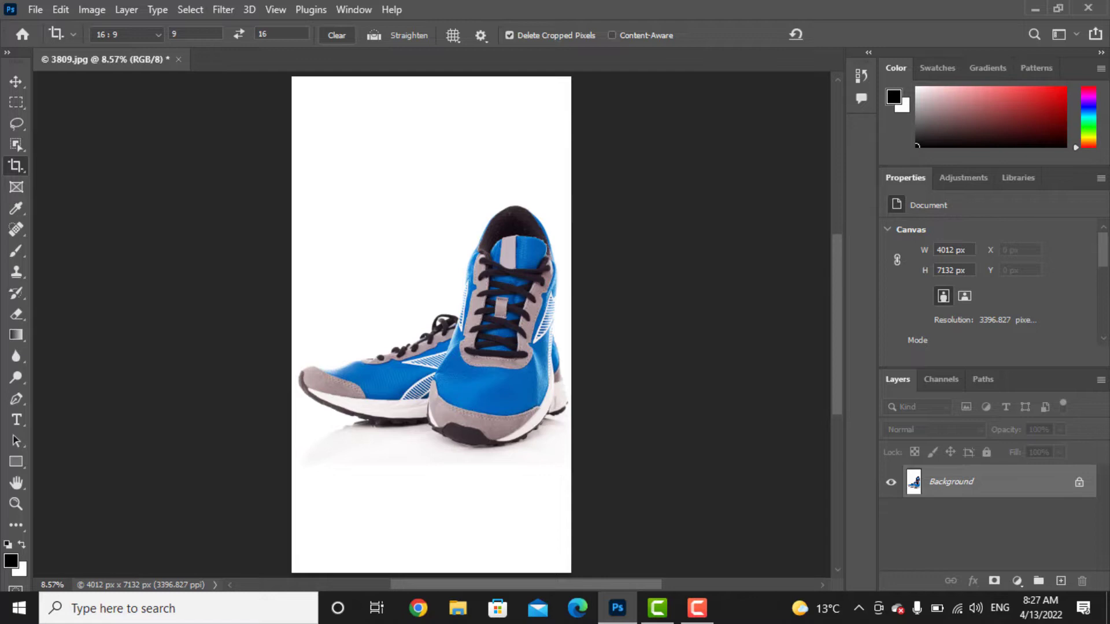
Close the Color panel group and collapse the Properties panel into the icon dock.
click(1100, 69)
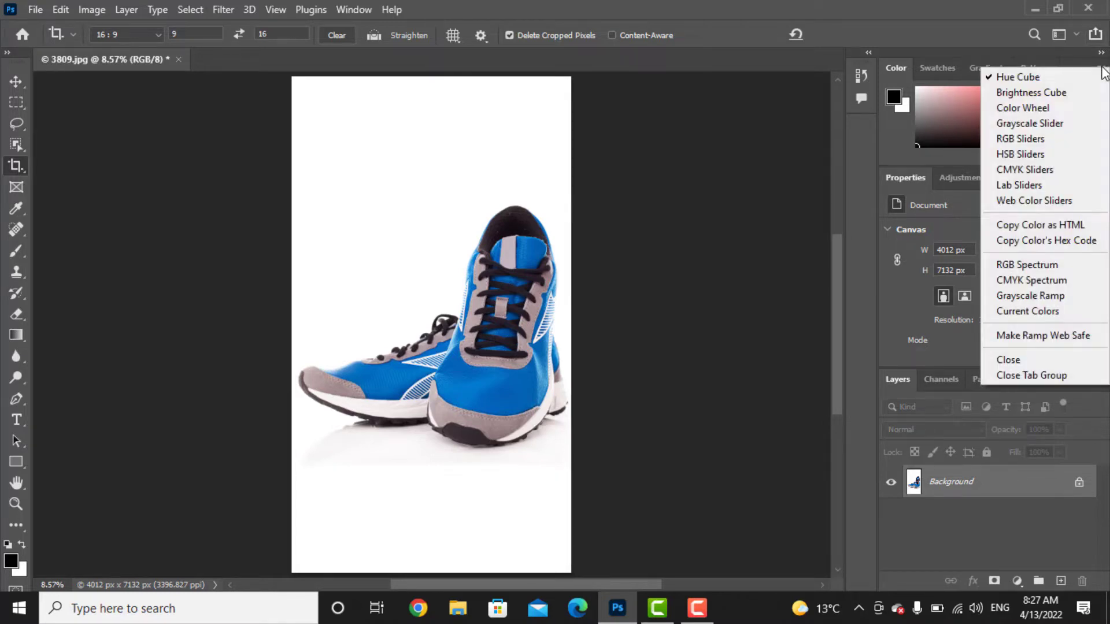
click(1037, 375)
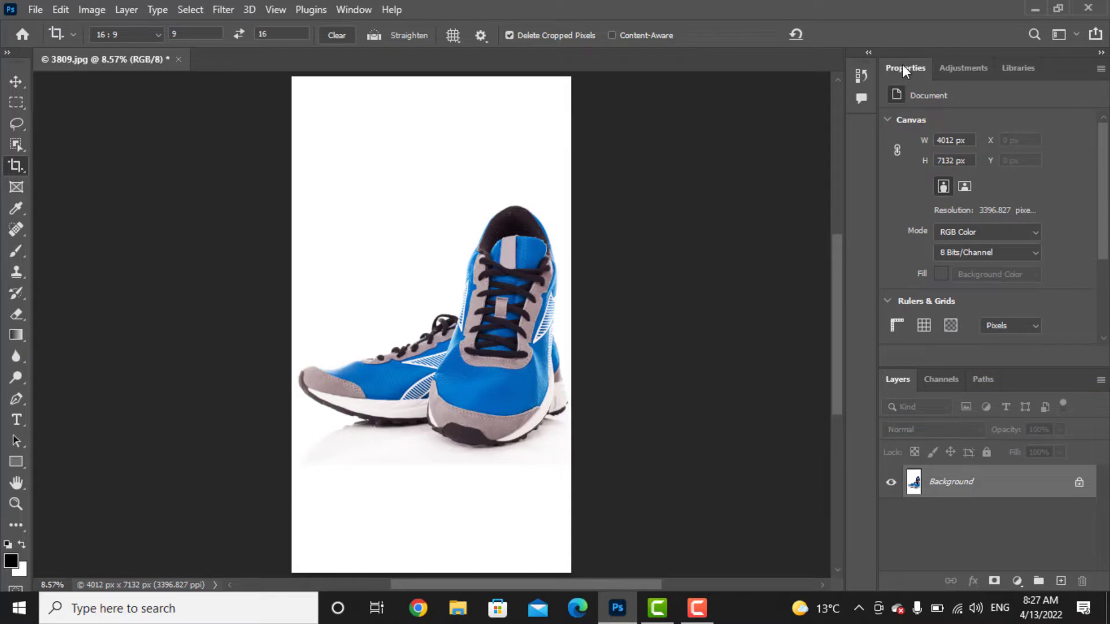
drag(902, 67, 860, 133)
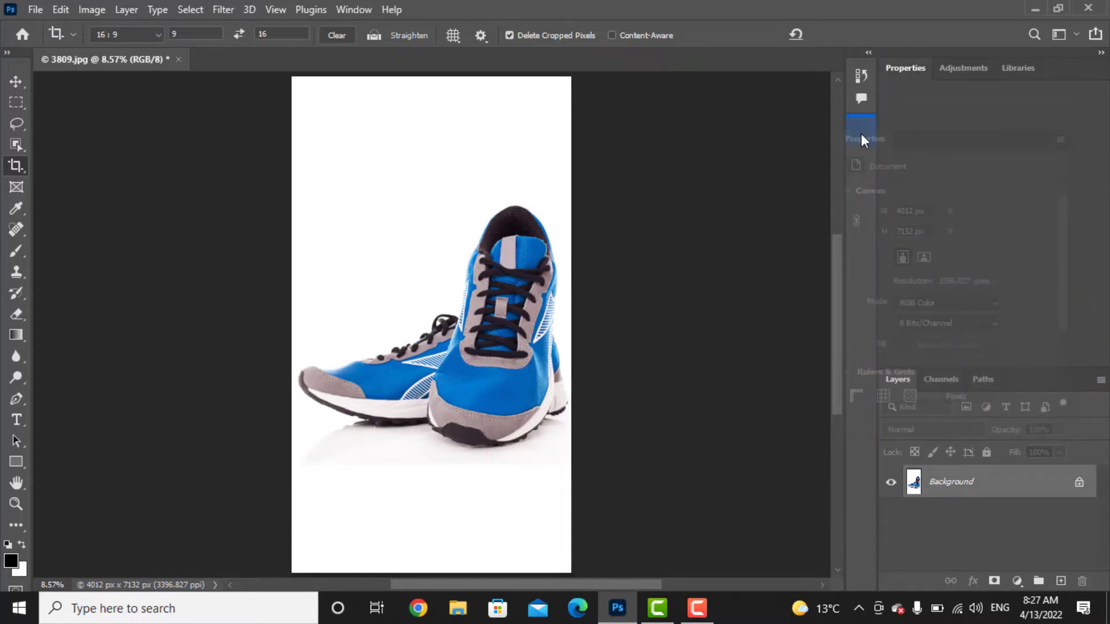
click(862, 129)
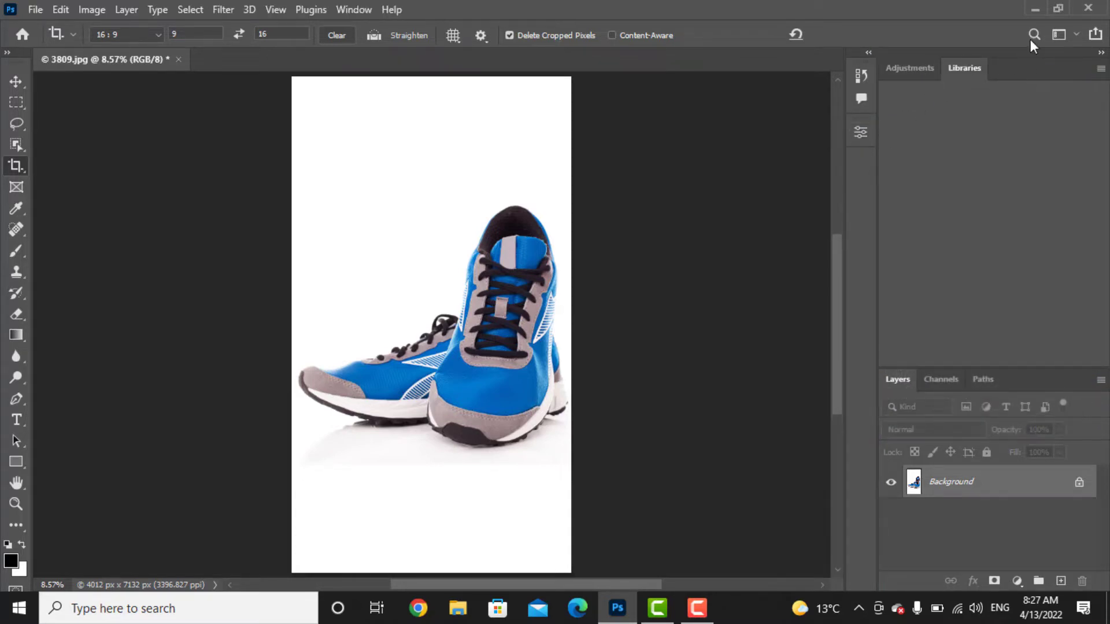
Close the Adjustments and Channels/Paths groups and collapse the Layers panel to an icon.
click(1103, 71)
click(1063, 92)
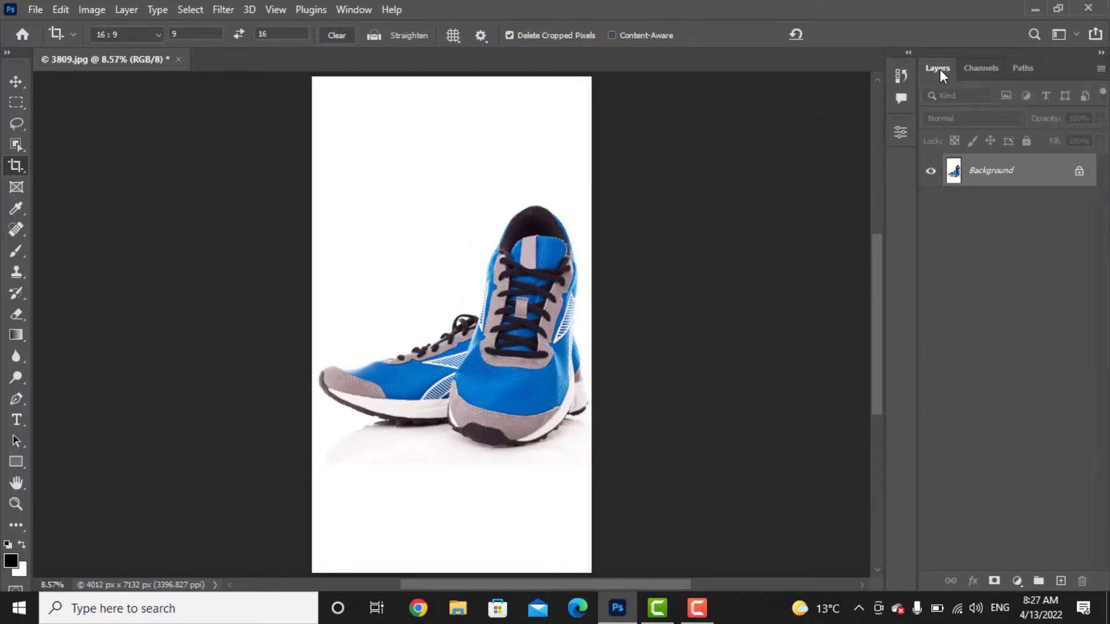
drag(940, 69, 906, 154)
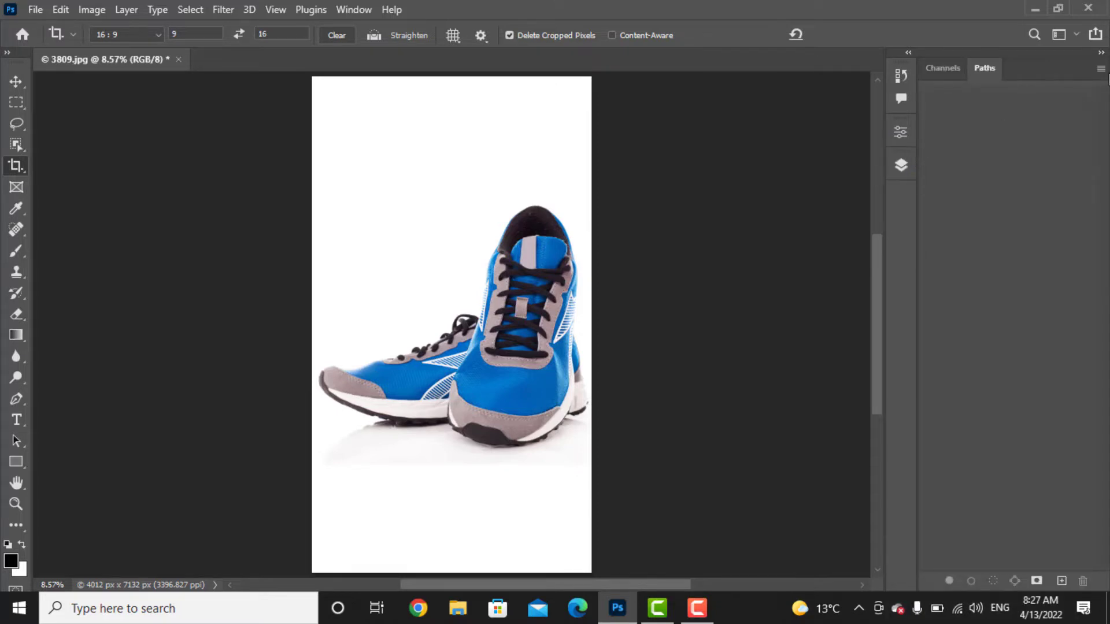
click(1102, 69)
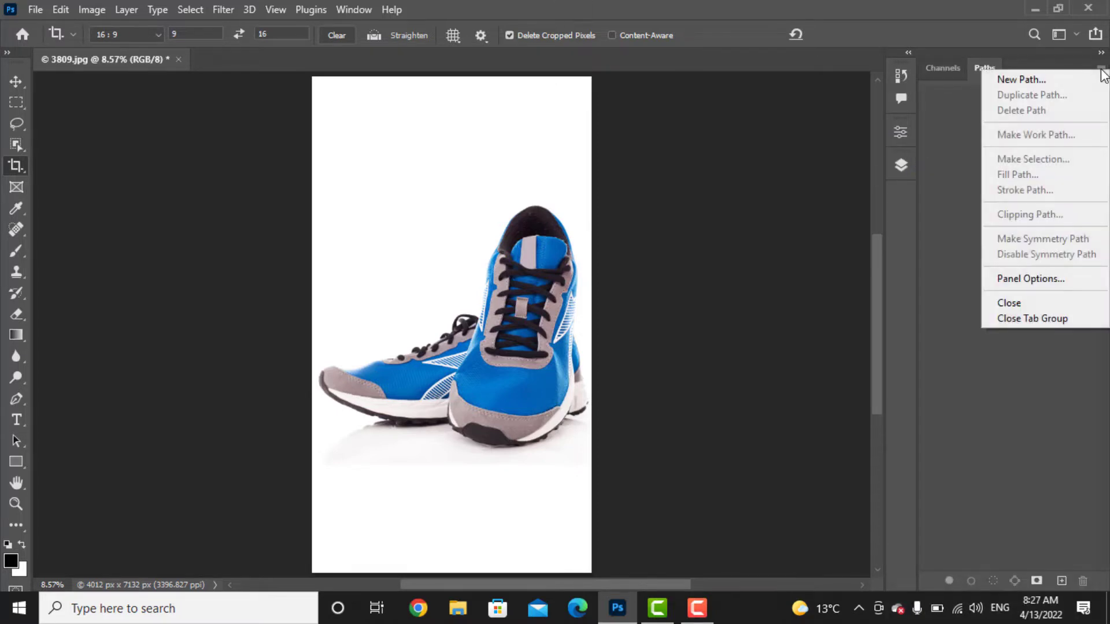
click(1074, 324)
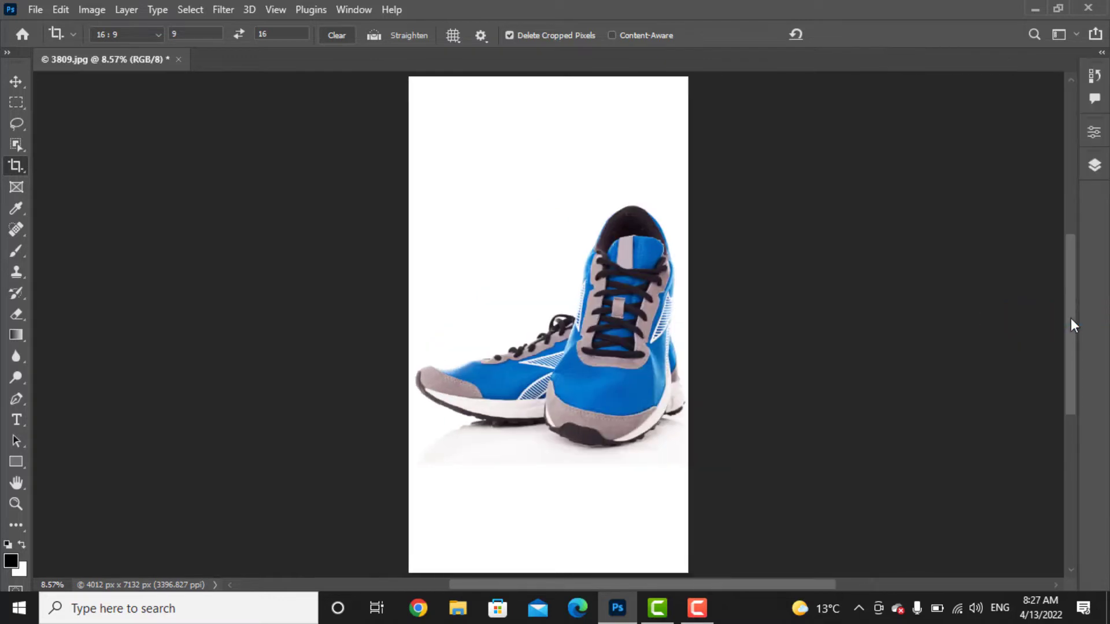
Restore the Photoshop window from maximized and drag its left edge into a narrow tall strip.
click(1055, 10)
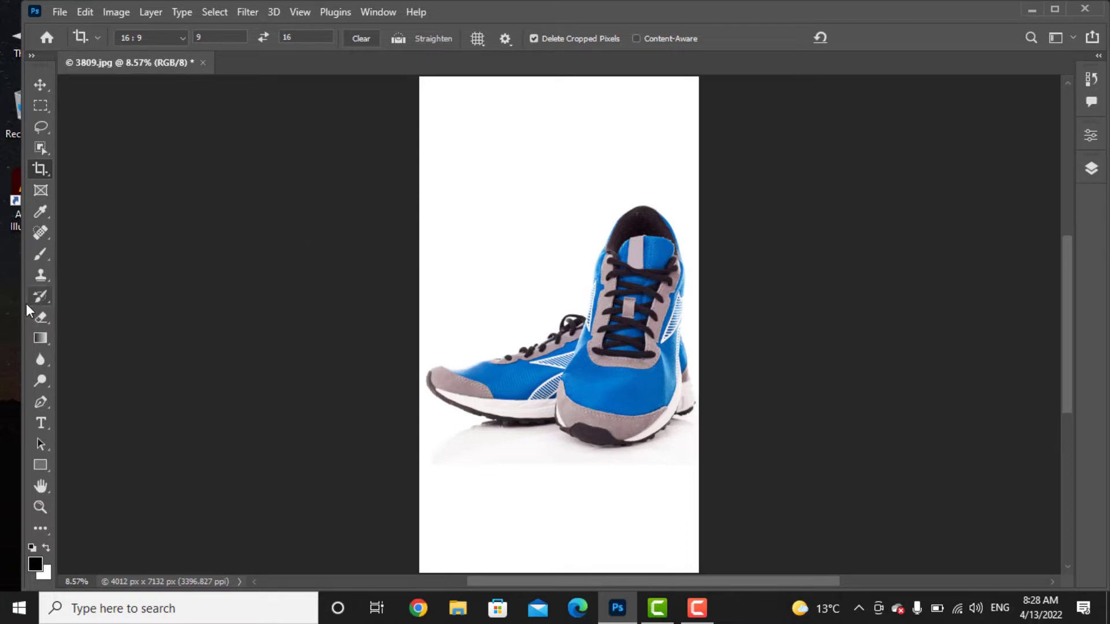
drag(20, 302, 690, 391)
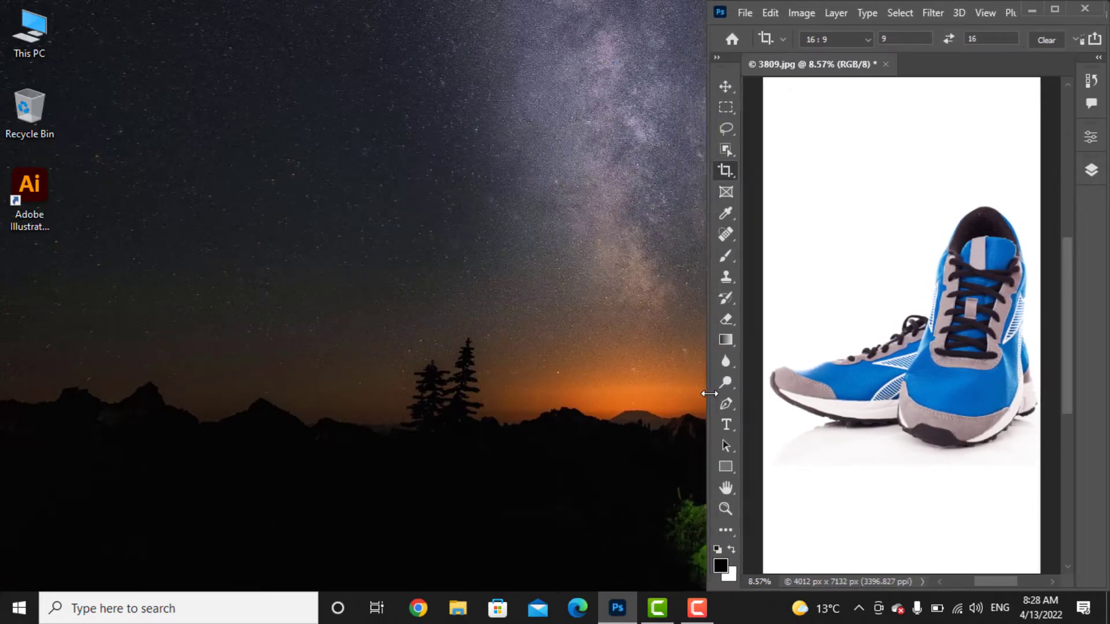
drag(691, 391, 721, 394)
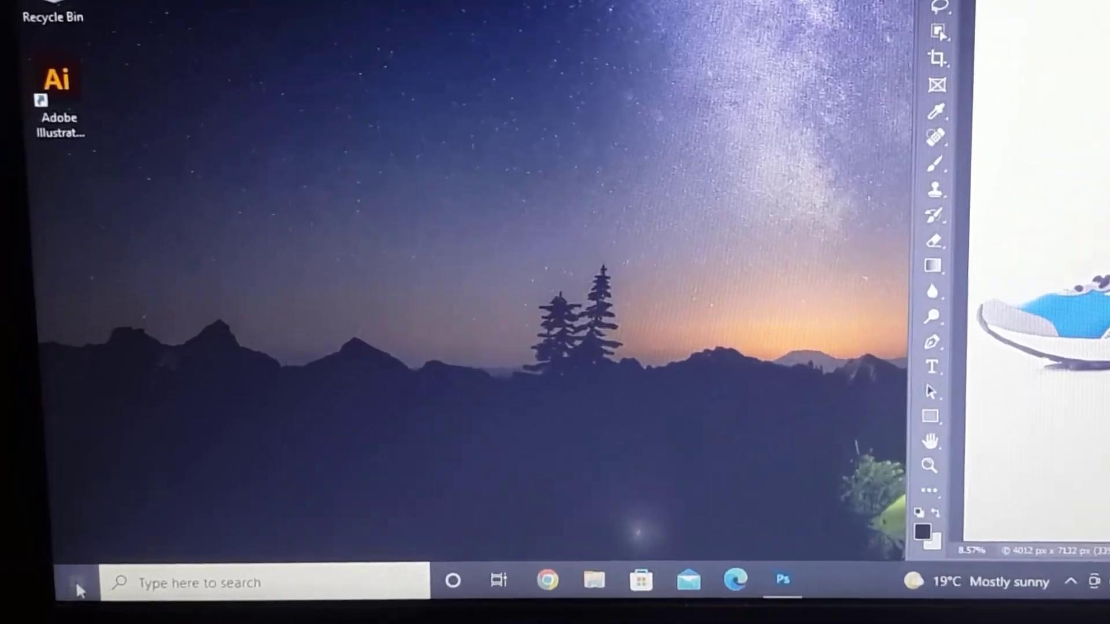
Launch Camtasia Recorder 2021 from the Start menu search.
click(82, 569)
click(174, 570)
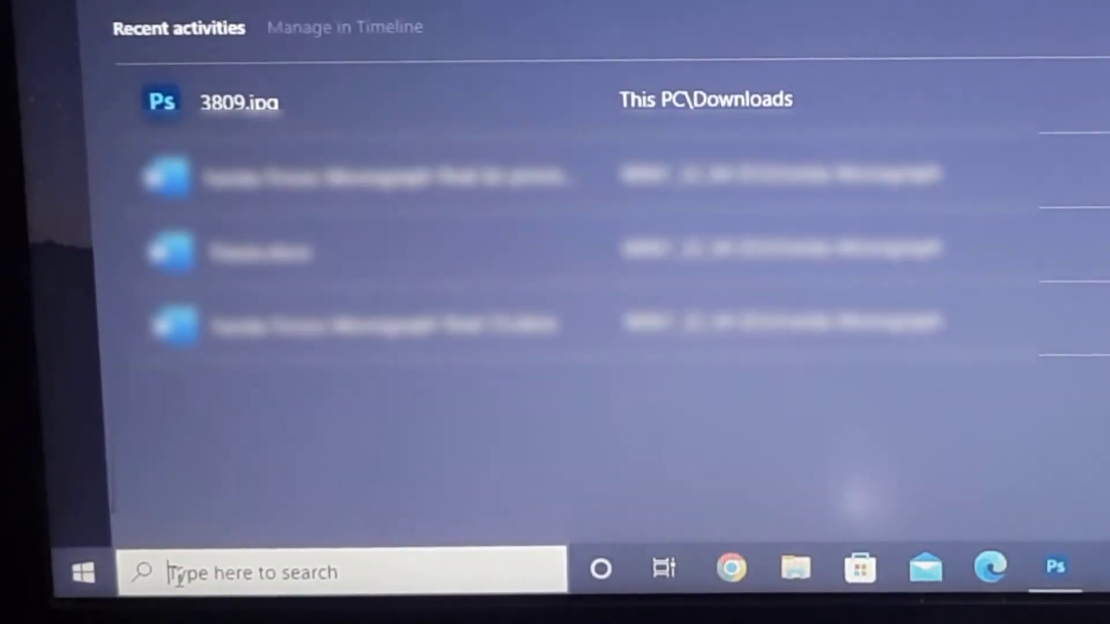
text(ca)
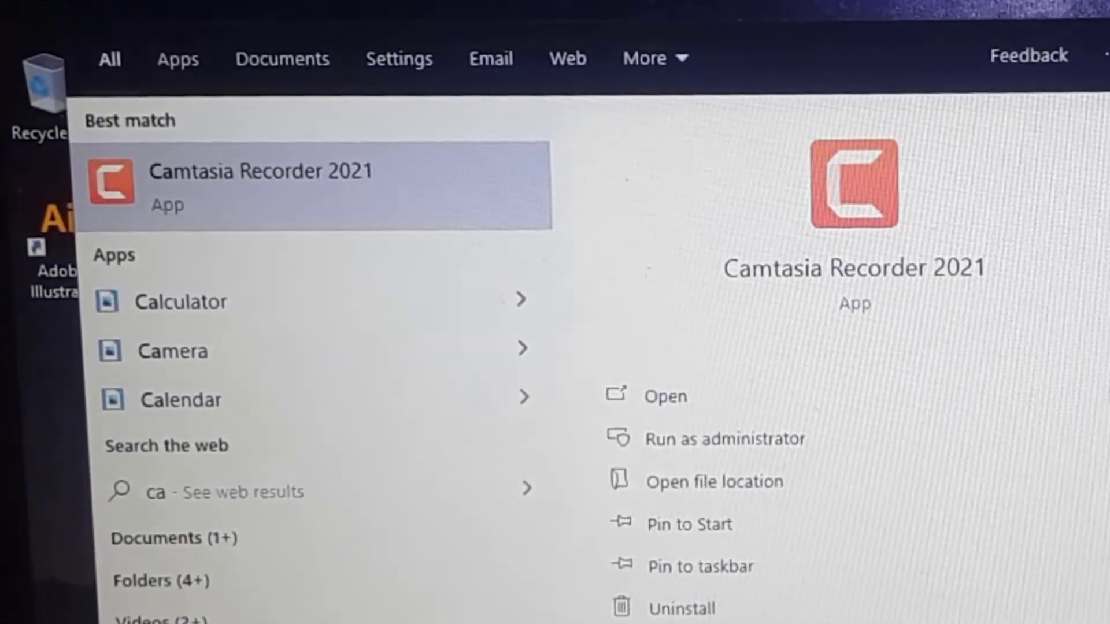
click(260, 161)
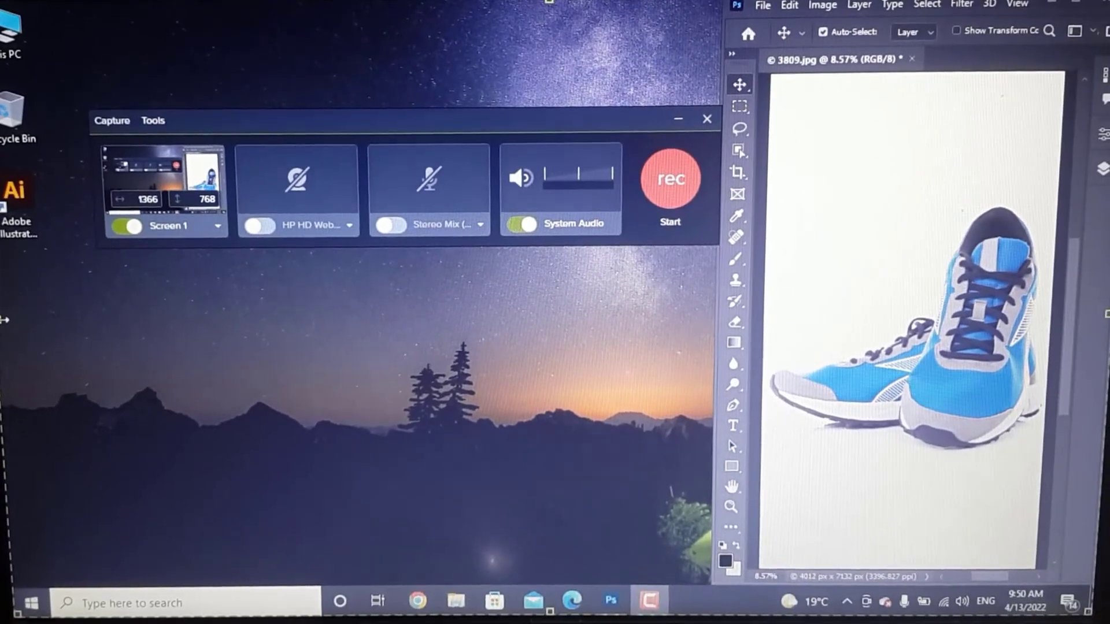
Limit the recording region to the narrow Photoshop window and start recording.
drag(4, 319, 723, 317)
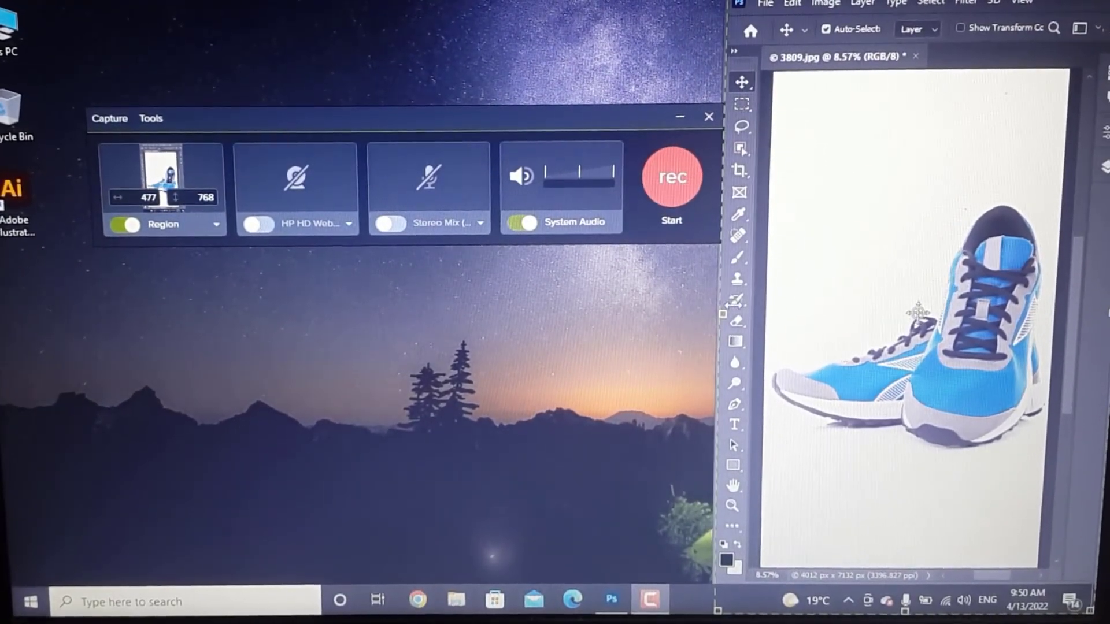
click(669, 186)
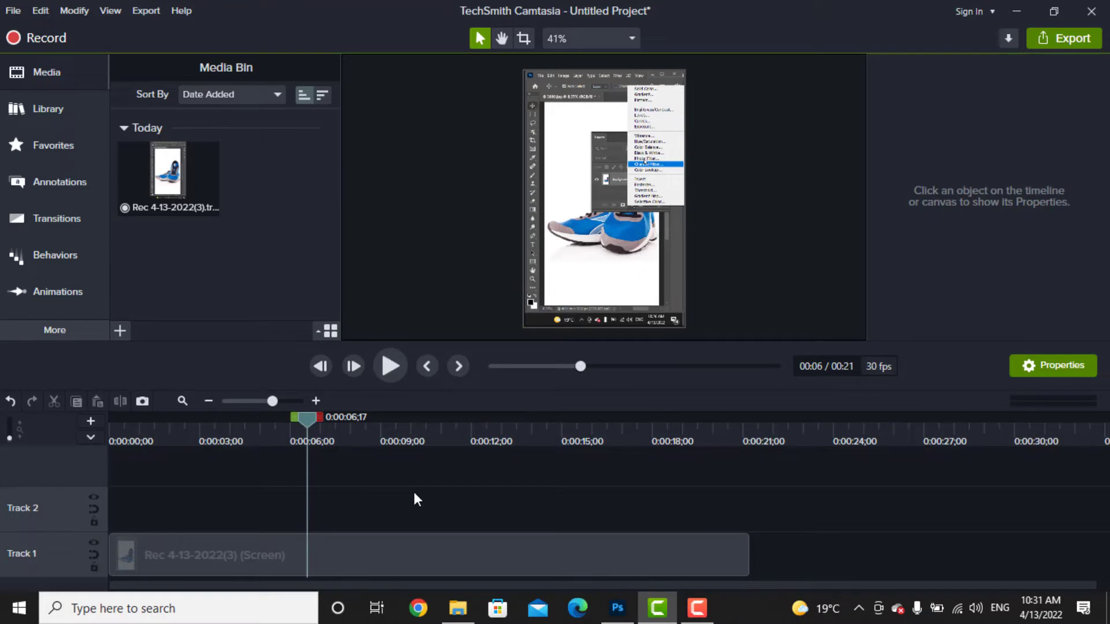
Set the project canvas to Width 1080 and Height 1920 in Project Settings and apply.
right_click(448, 305)
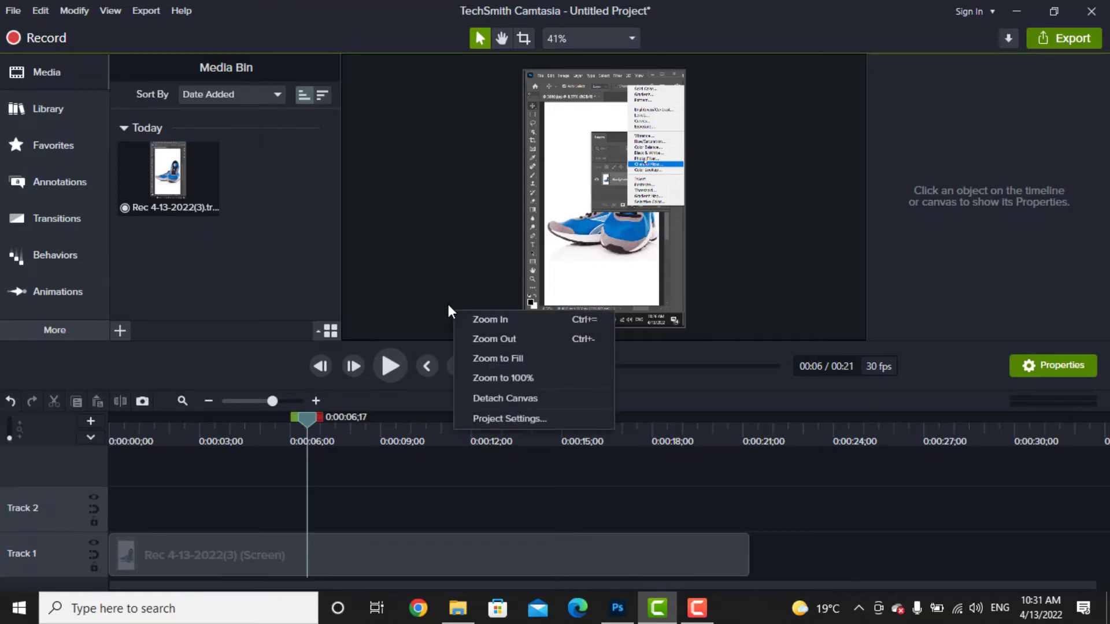
click(502, 418)
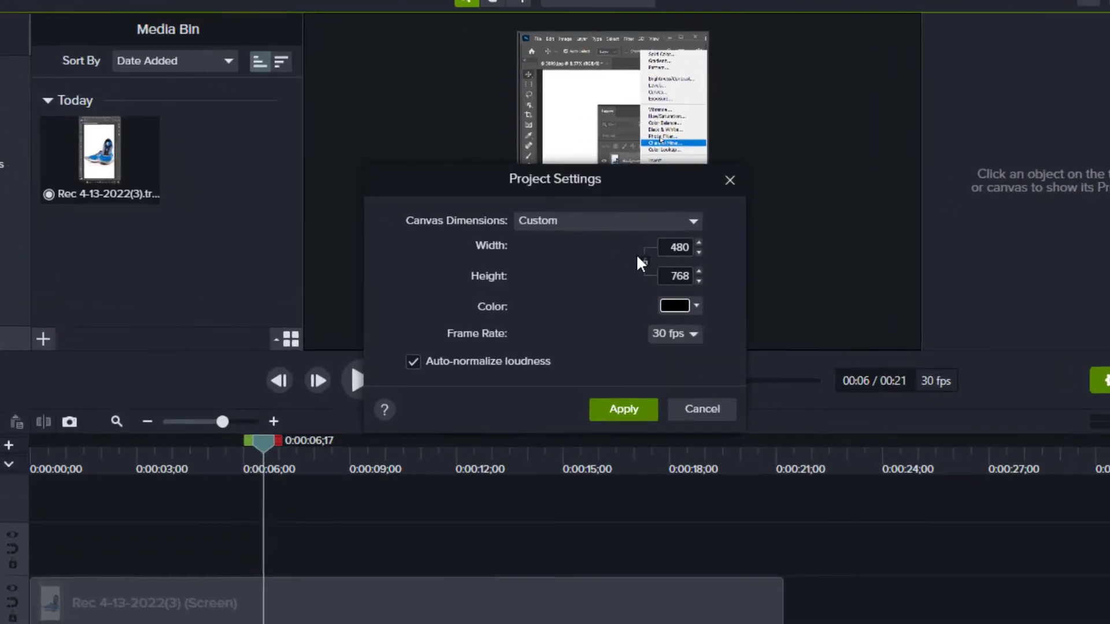
click(744, 234)
key(BackSpace)
text(10)
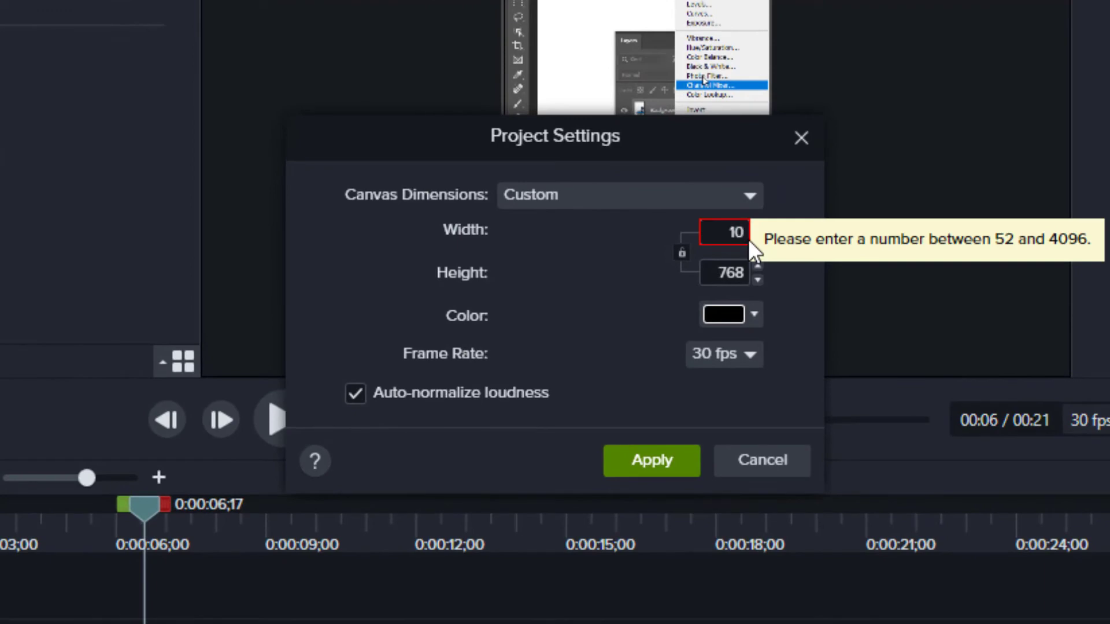
text(80)
key(Tab)
text(1)
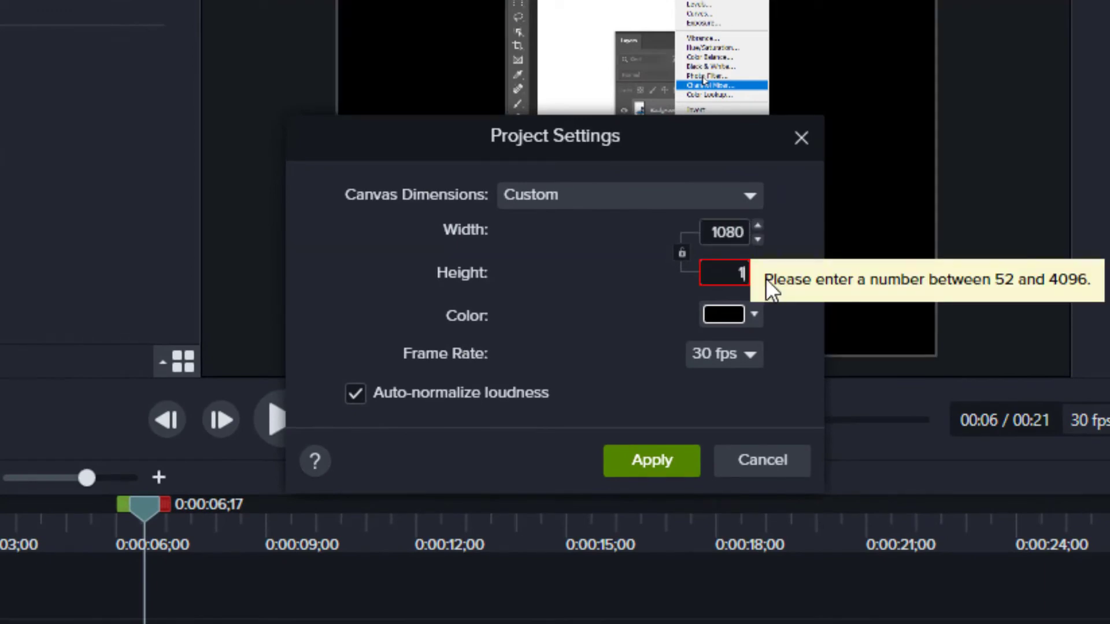
text(920)
key(Return)
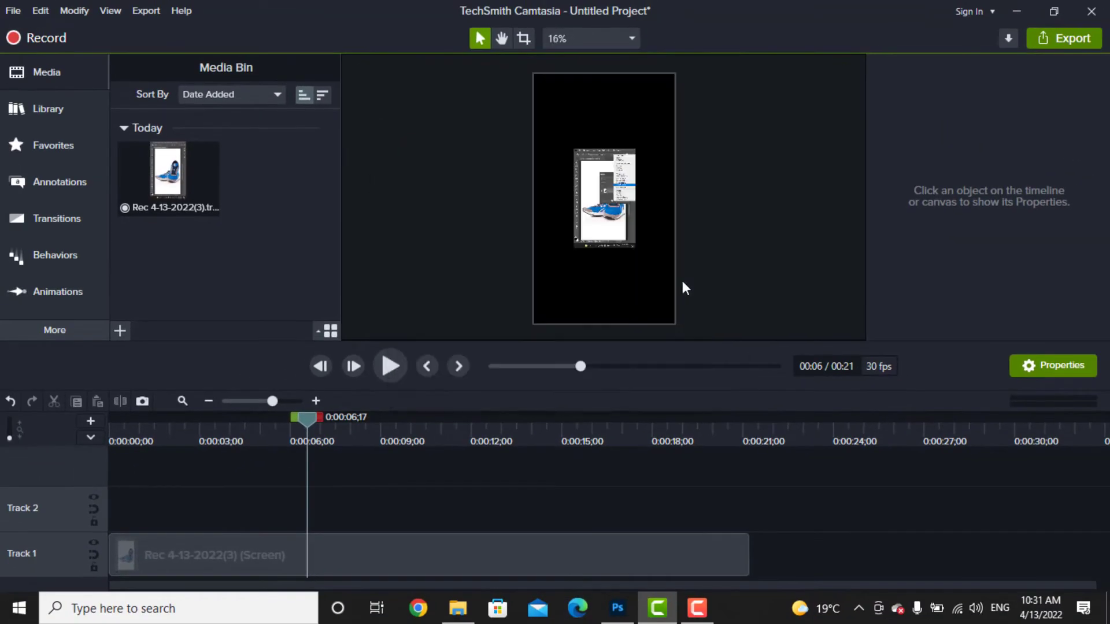
Scale the Track 1 clip to 250% to fill the canvas and shift it right to X 60.
click(386, 555)
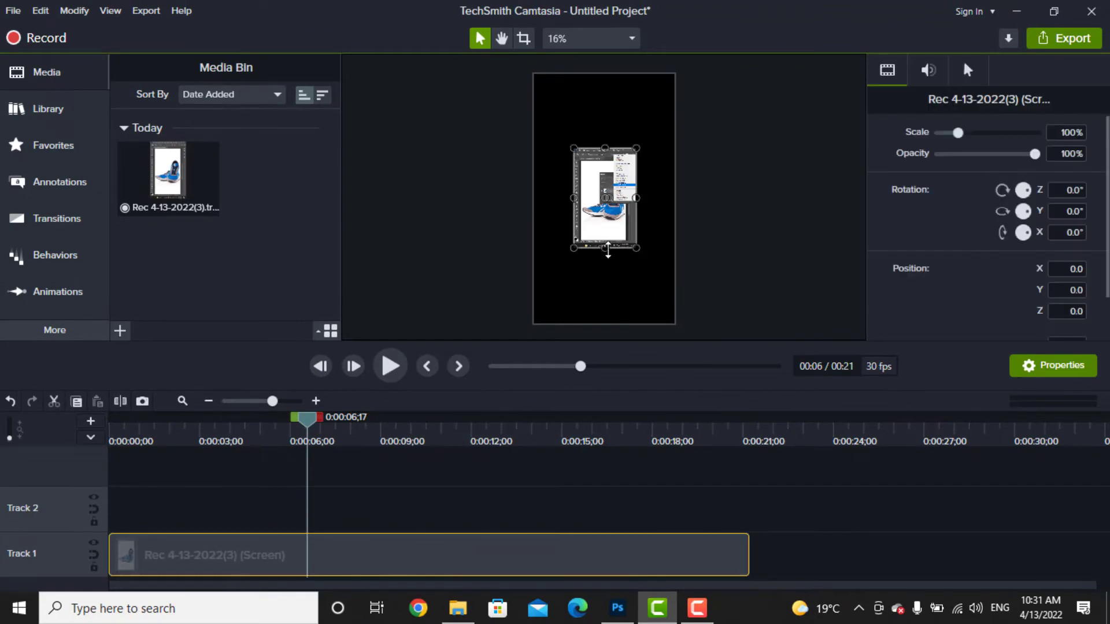
drag(635, 247, 615, 329)
drag(606, 146, 606, 75)
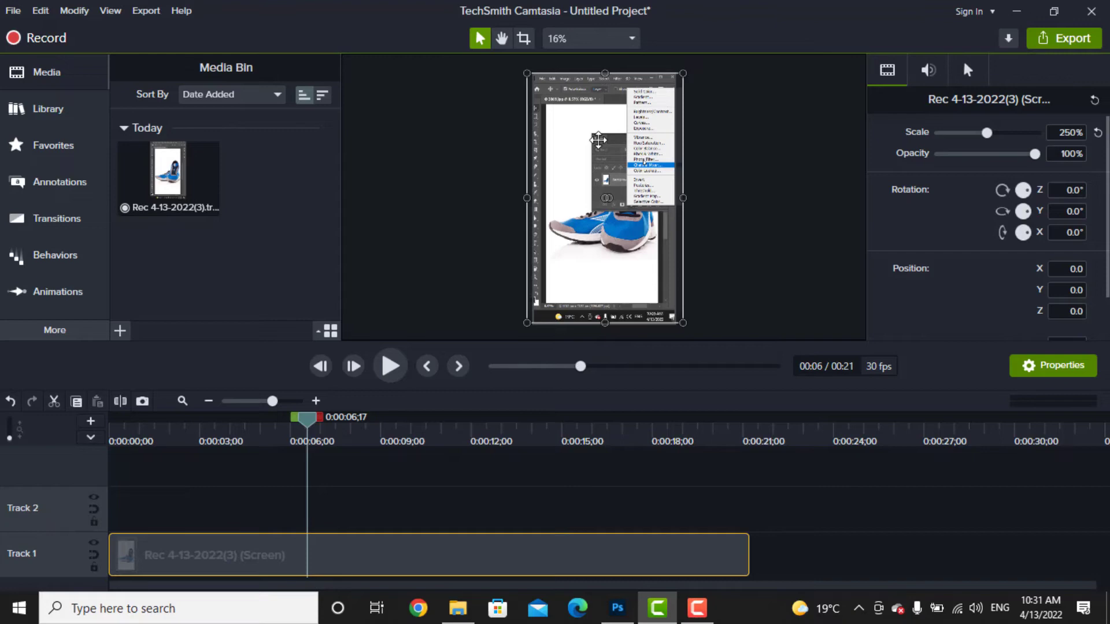
drag(597, 142, 605, 142)
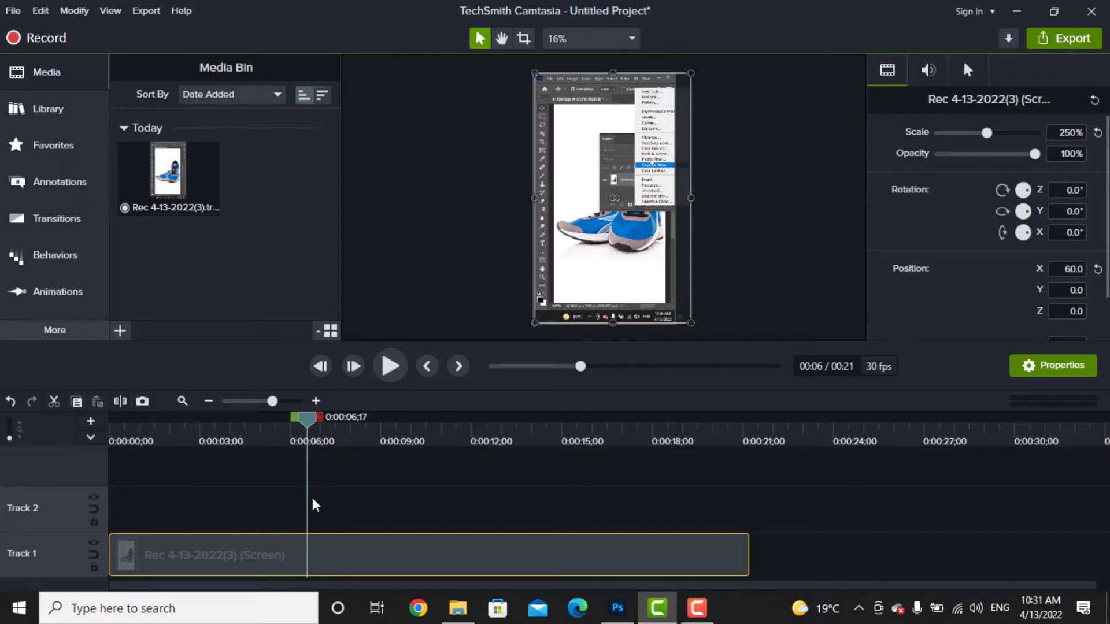
mouse_move(265, 443)
mouse_down()
mouse_move(290, 442)
mouse_move(159, 447)
mouse_up()
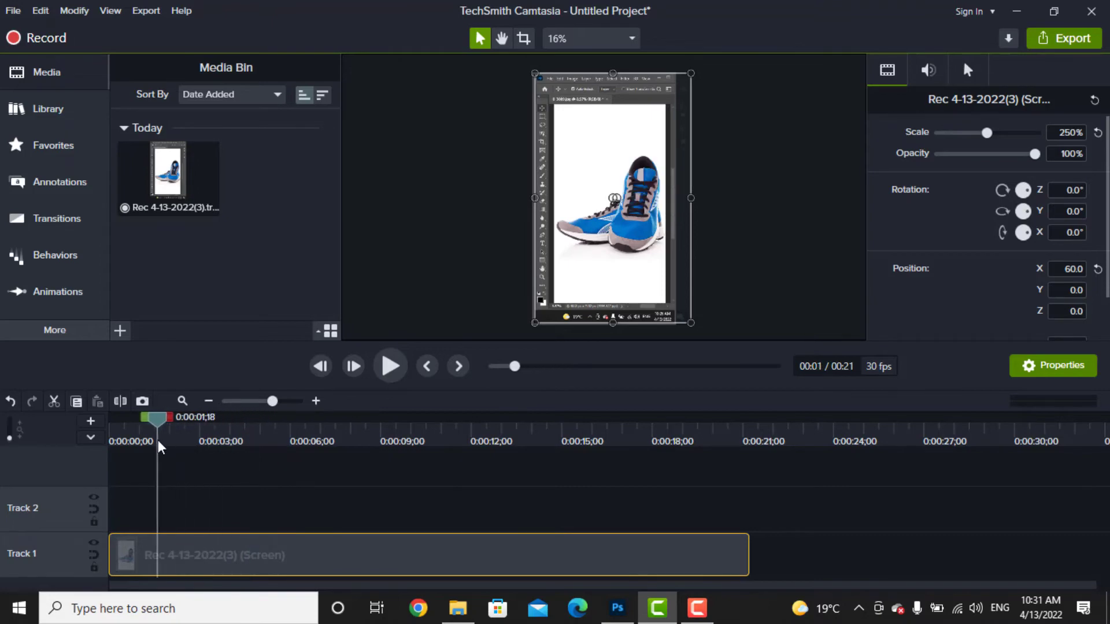
Add a Zoom-n-Pan animation to the clip zooming in on the Photoshop window.
click(85, 300)
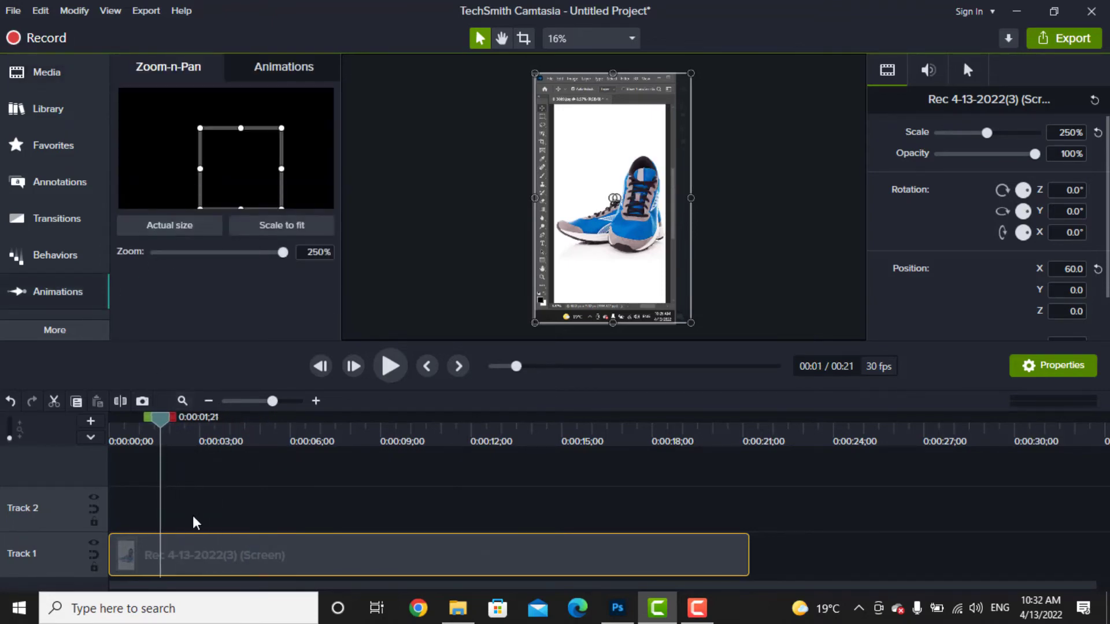
click(193, 566)
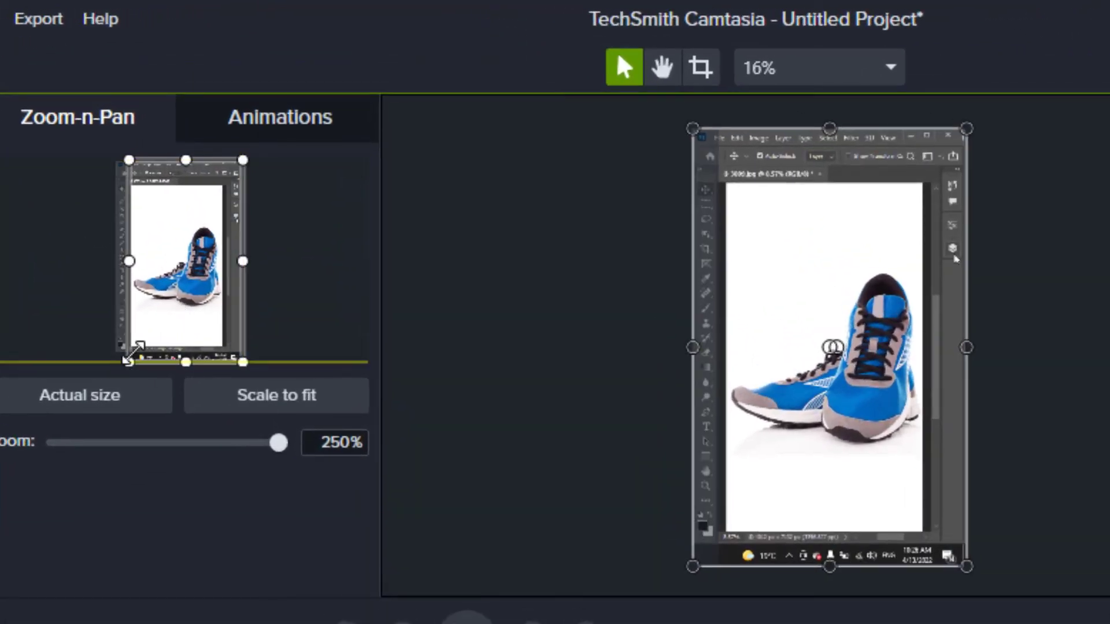
drag(130, 361, 178, 278)
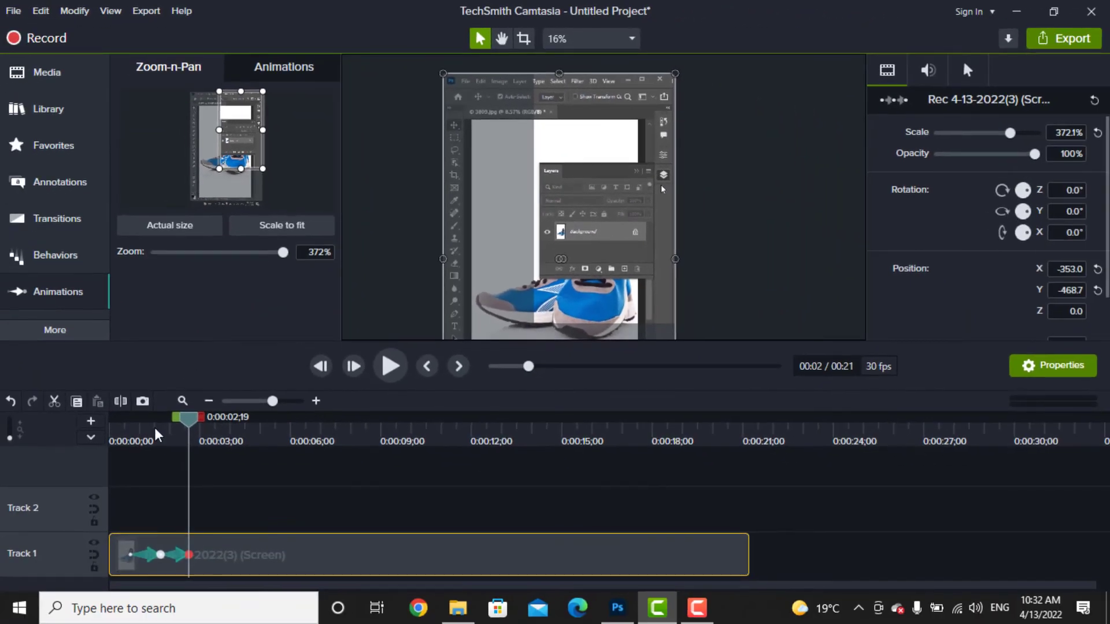
Play ahead and reframe the zoom around the Photoshop panels, creating further zoom animations.
key(space)
key(space)
drag(218, 169, 206, 187)
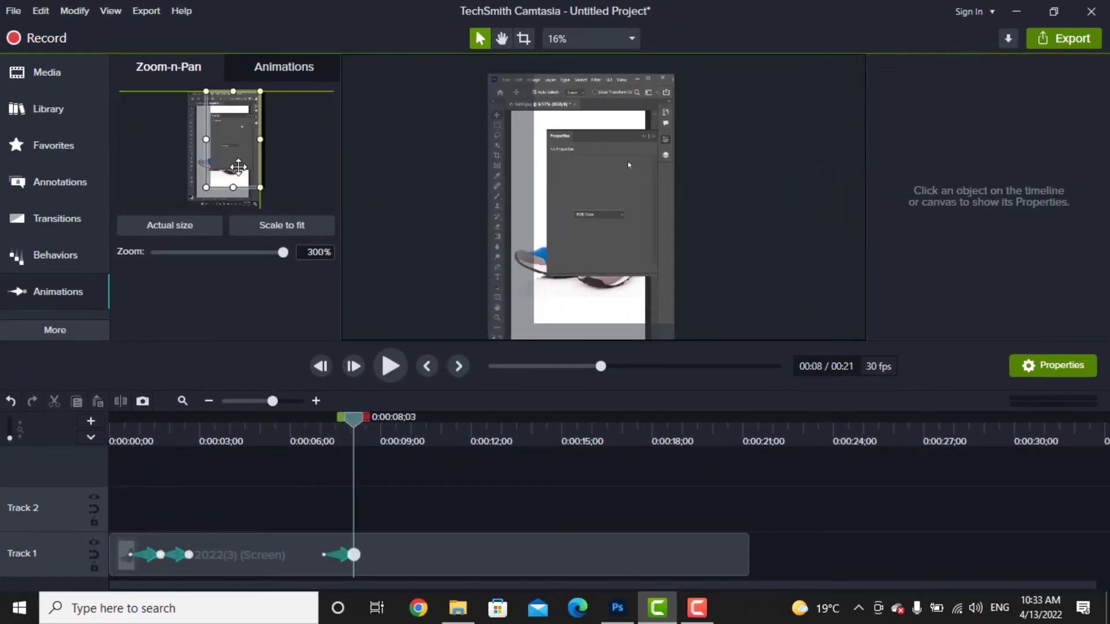
key(space)
key(space)
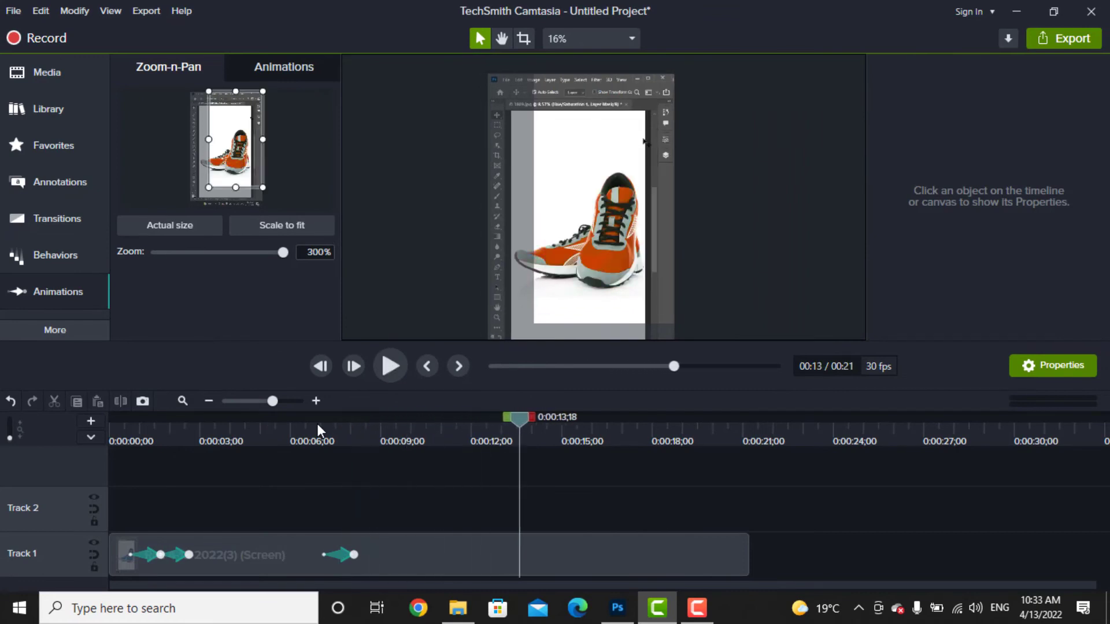
key(space)
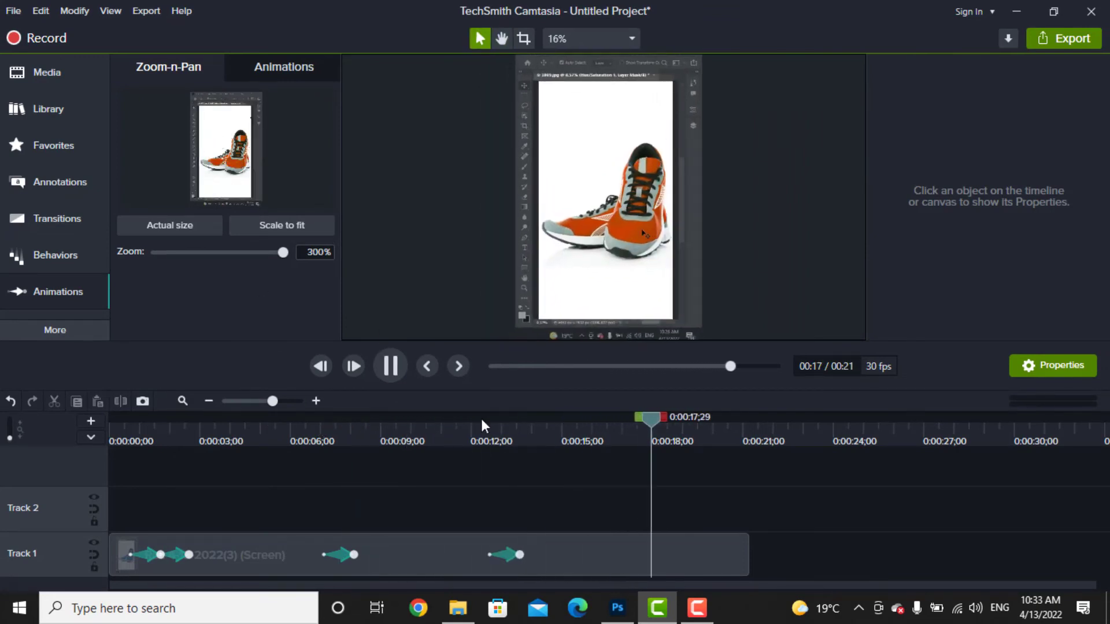
key(space)
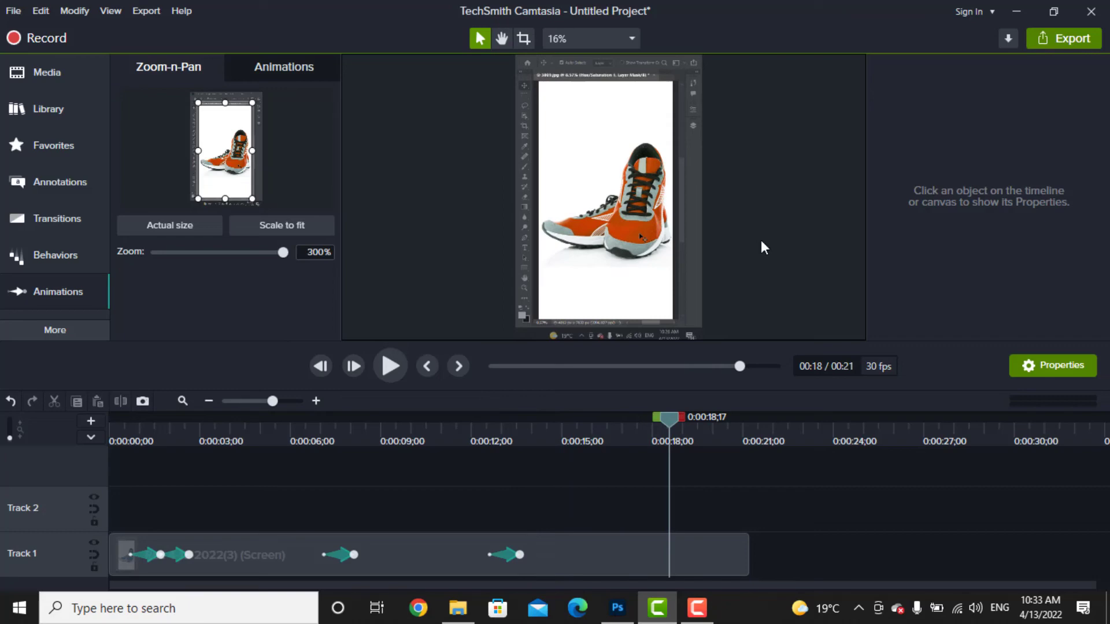